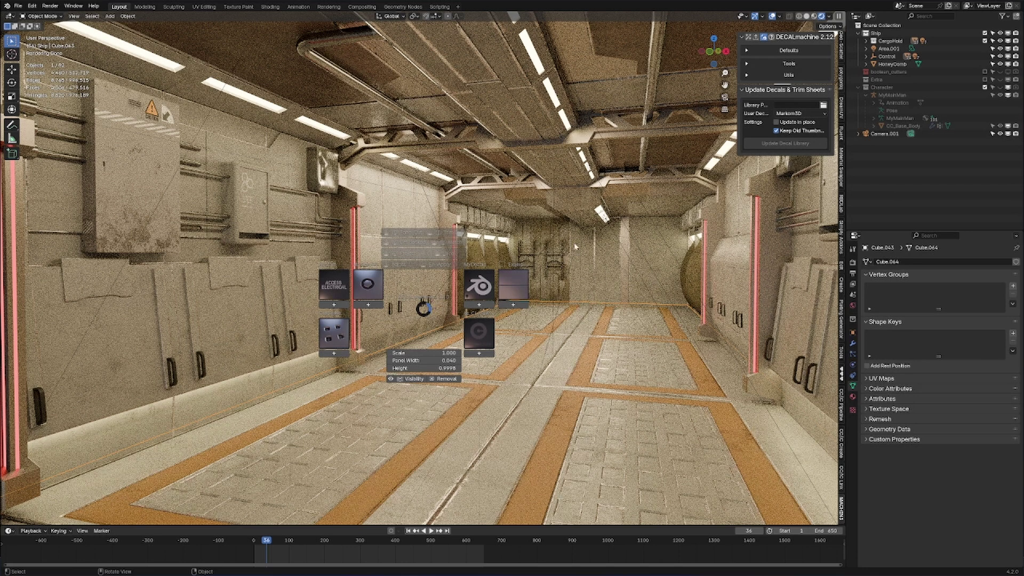
# - Insert the diamond-shaped arrow decal from the Aircraft library and place it on the leftmost lower wall door, above its handle
pyautogui.press('Escape')
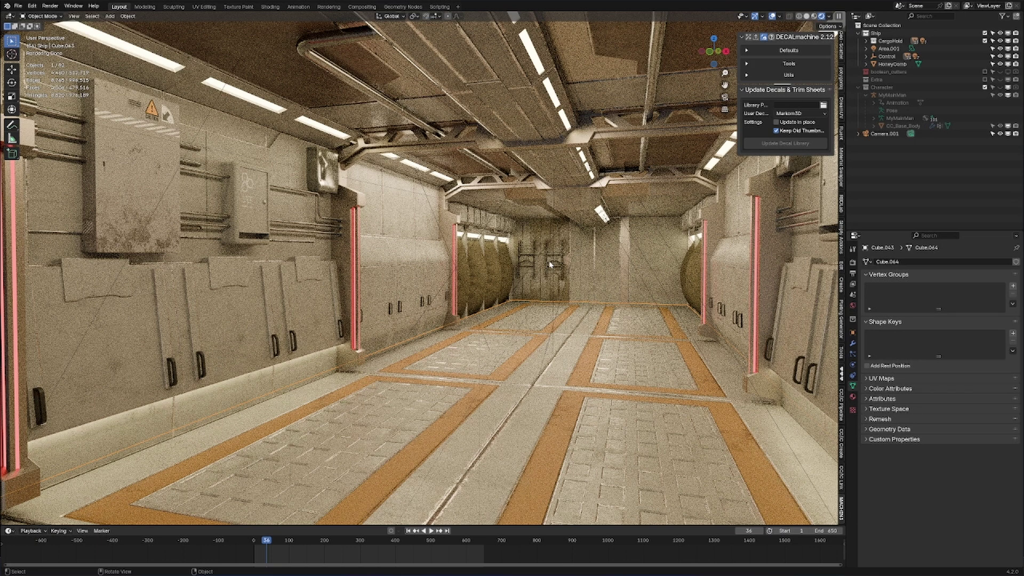
pyautogui.click(412, 295)
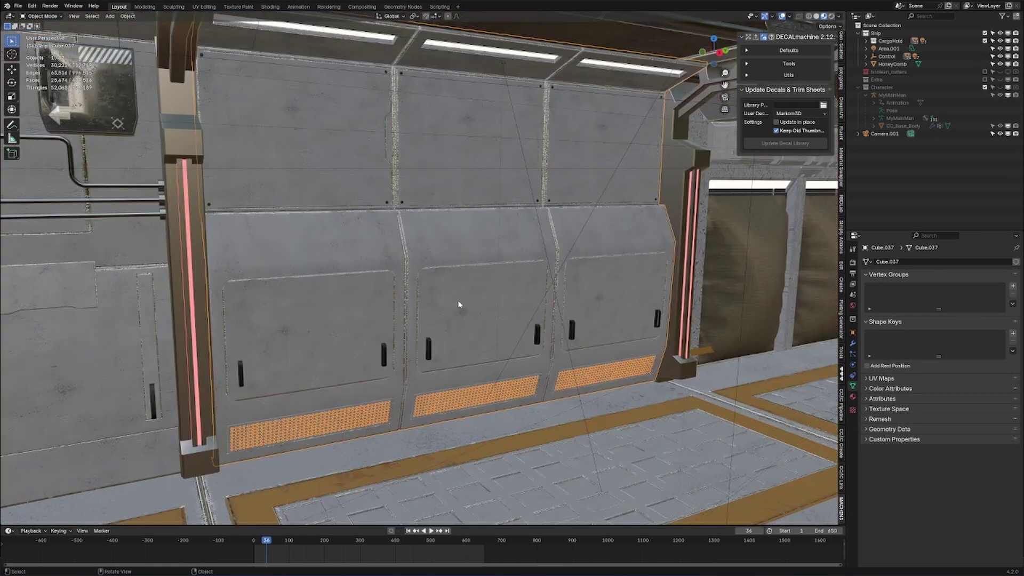
pyautogui.moveTo(458, 304); pyautogui.dragTo(470, 305, button='middle')
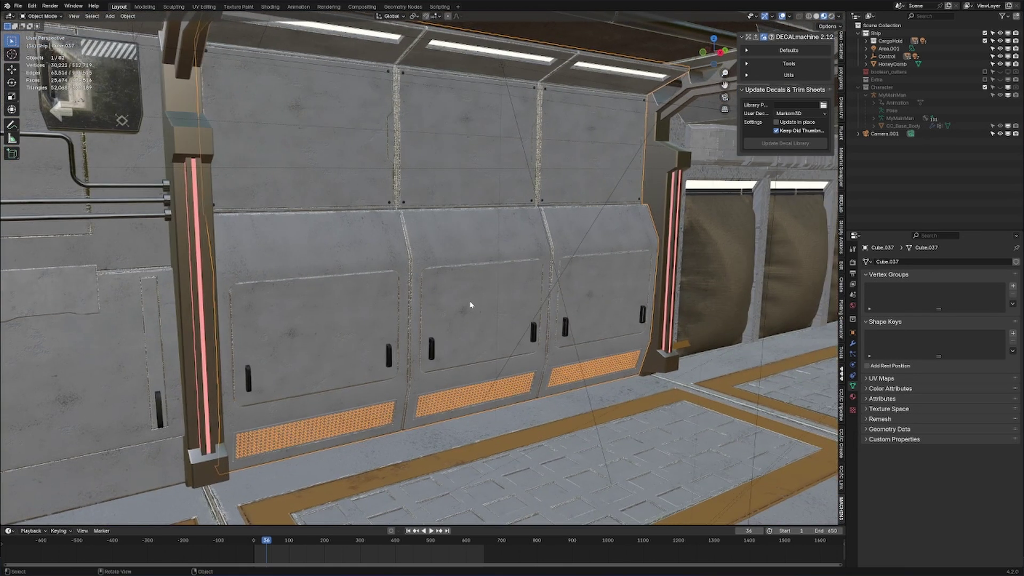
pyautogui.press('d')
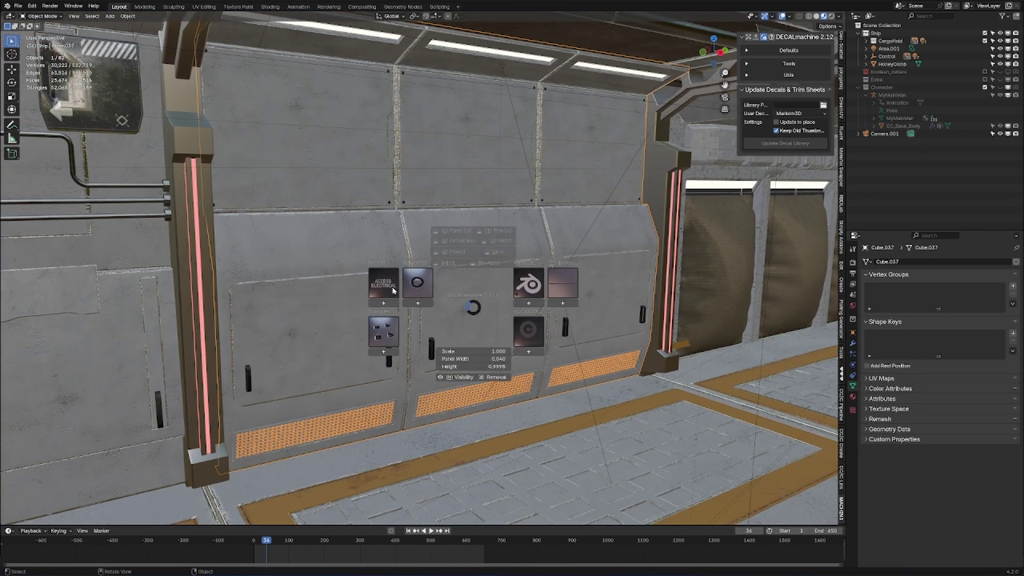
pyautogui.click(393, 290)
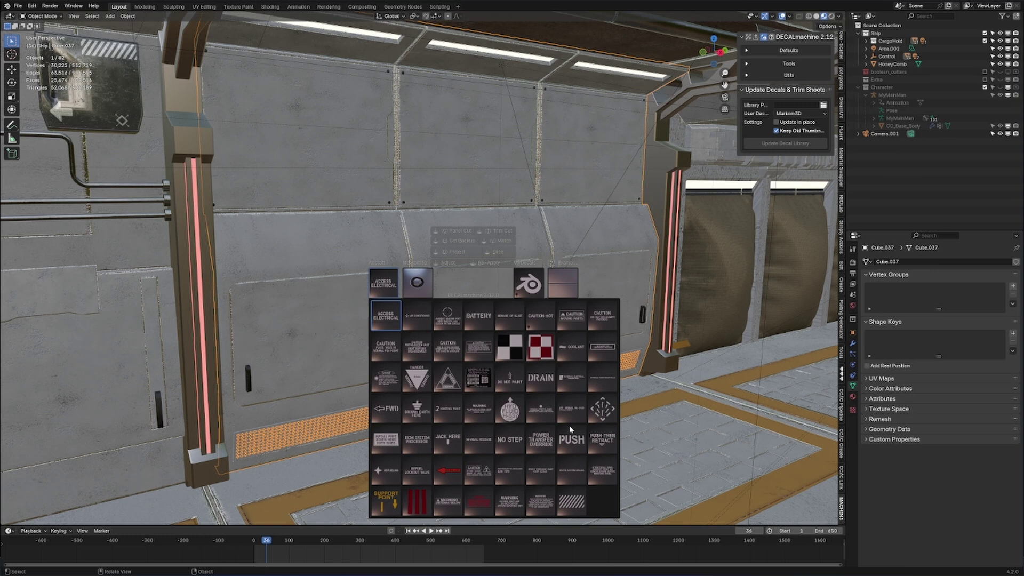
pyautogui.click(599, 411)
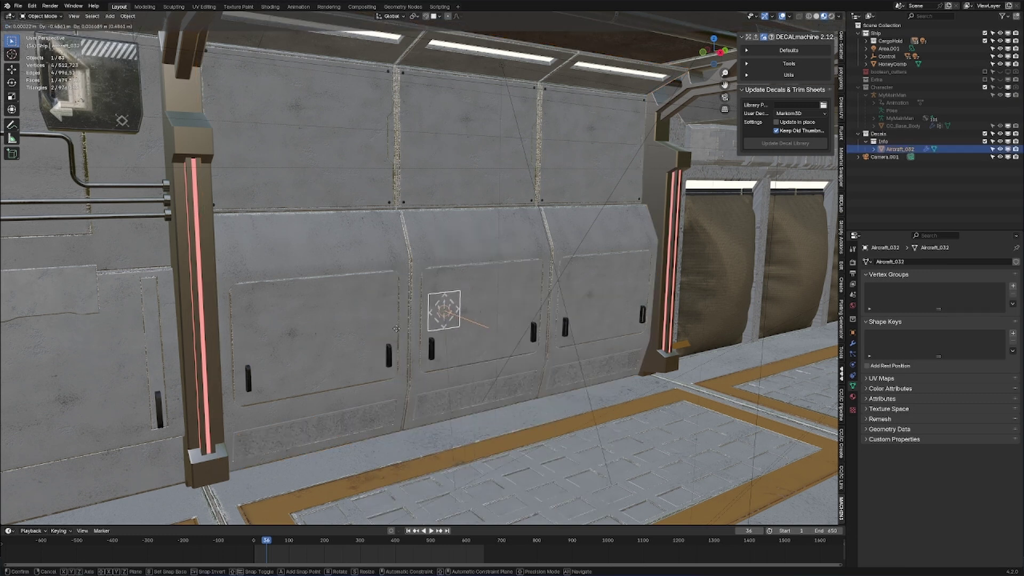
pyautogui.click(297, 327)
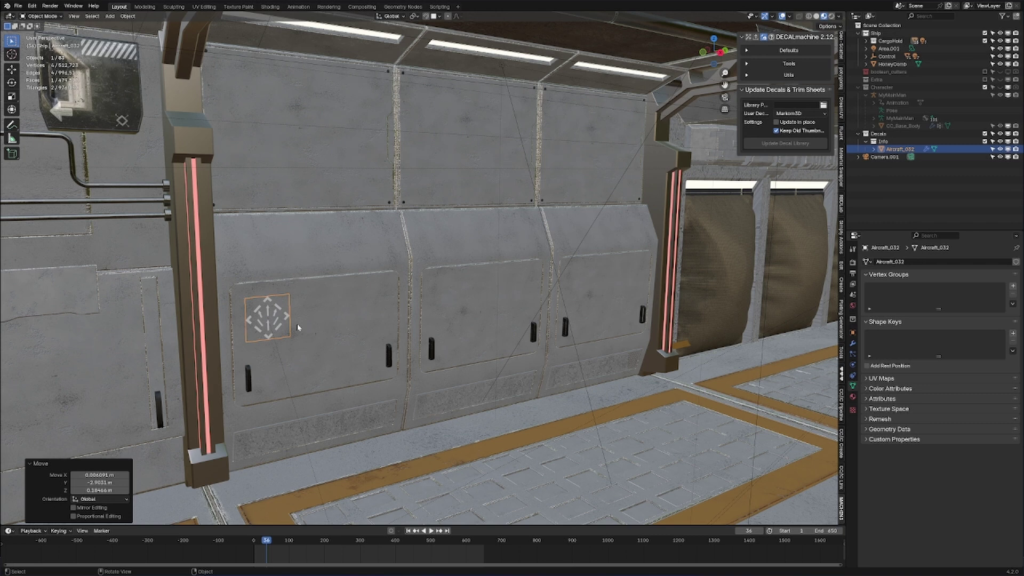
# - Insert the diagonal-stripe decal from the Aircraft library, enlarged and centred on the upper part of the middle lower wall door
pyautogui.press('d')
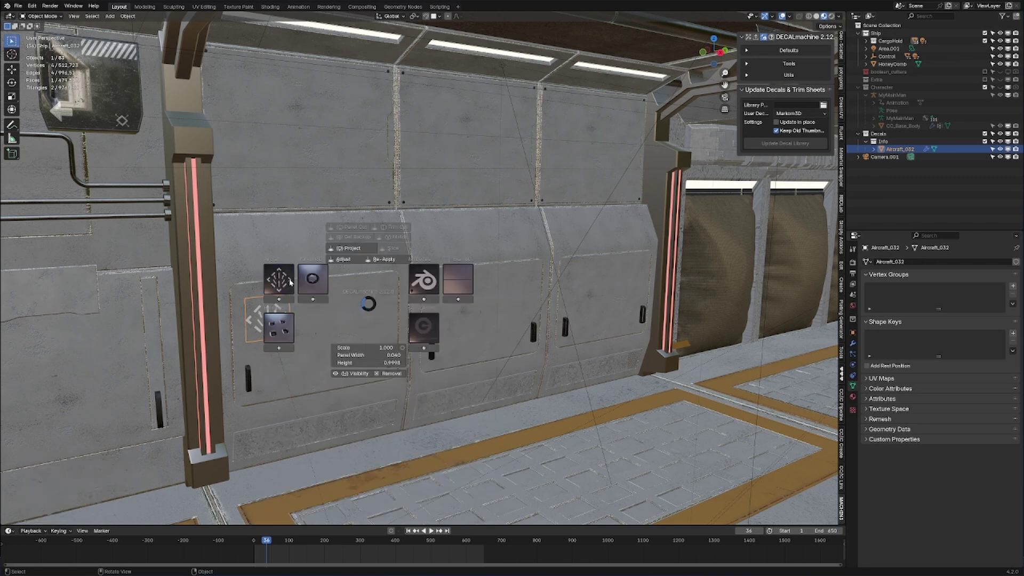
pyautogui.click(290, 280)
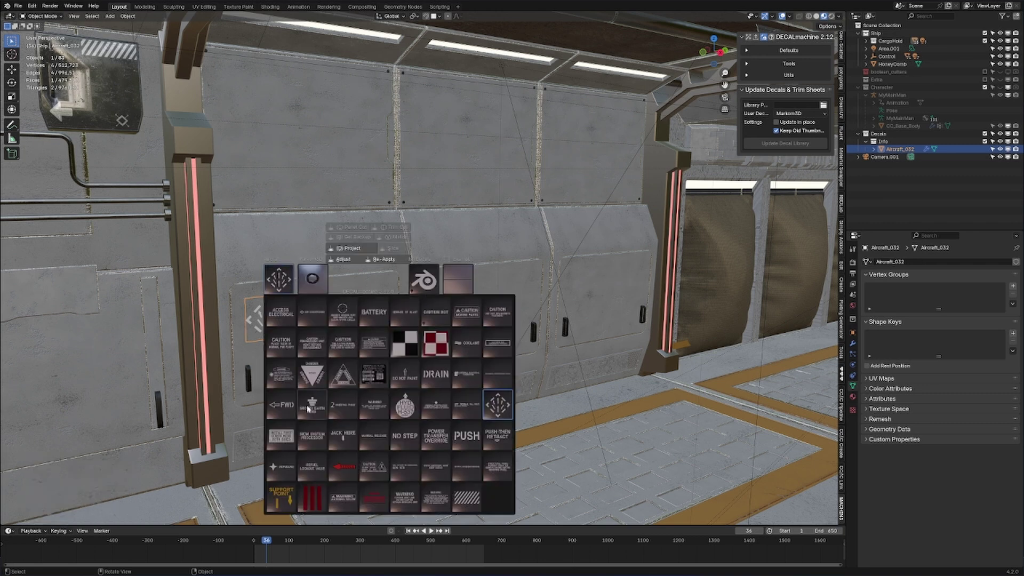
pyautogui.click(473, 496)
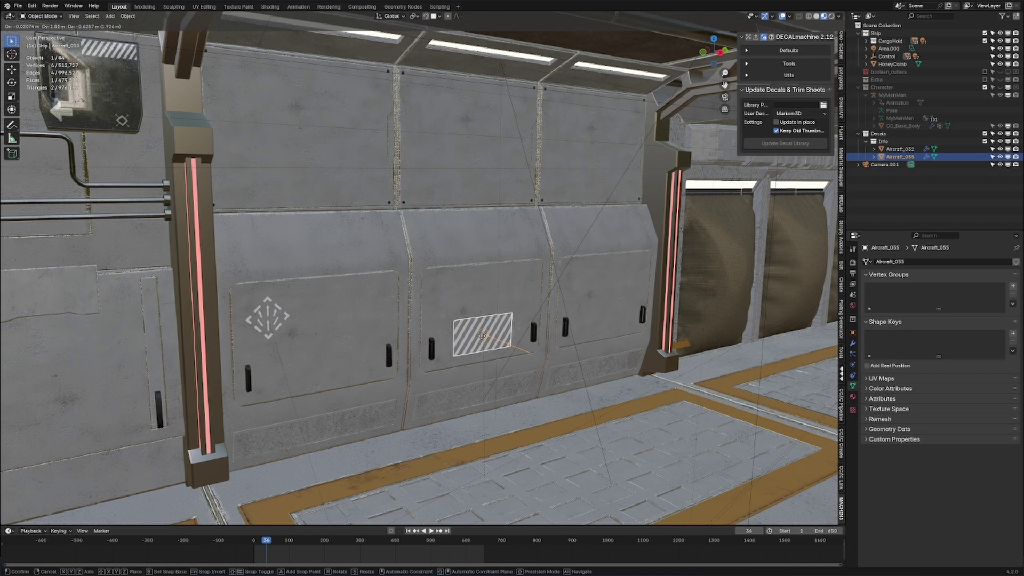
pyautogui.click(490, 331)
pyautogui.press('g')
pyautogui.press('z')
pyautogui.press('x')
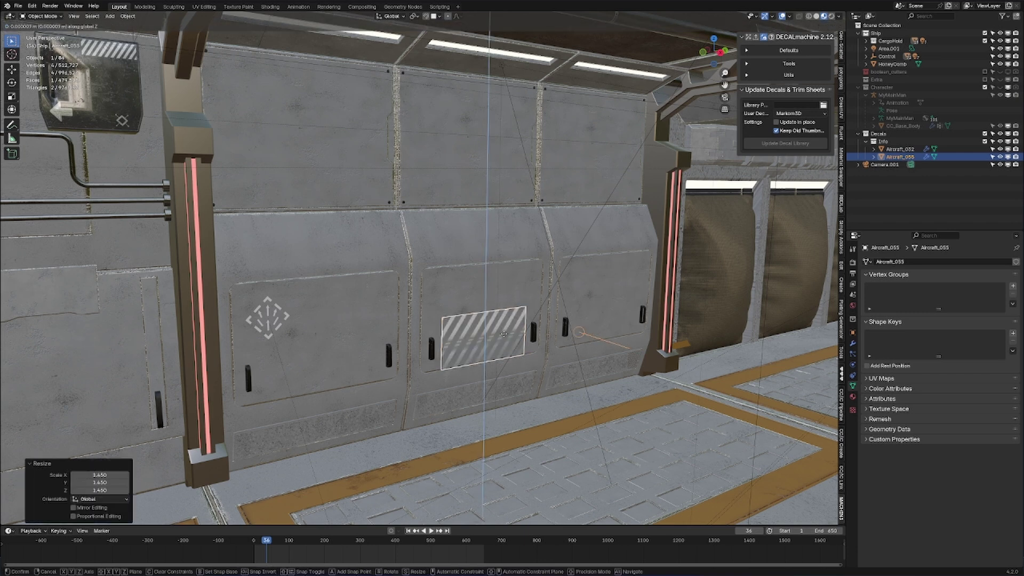
pyautogui.click(480, 320)
pyautogui.press('g')
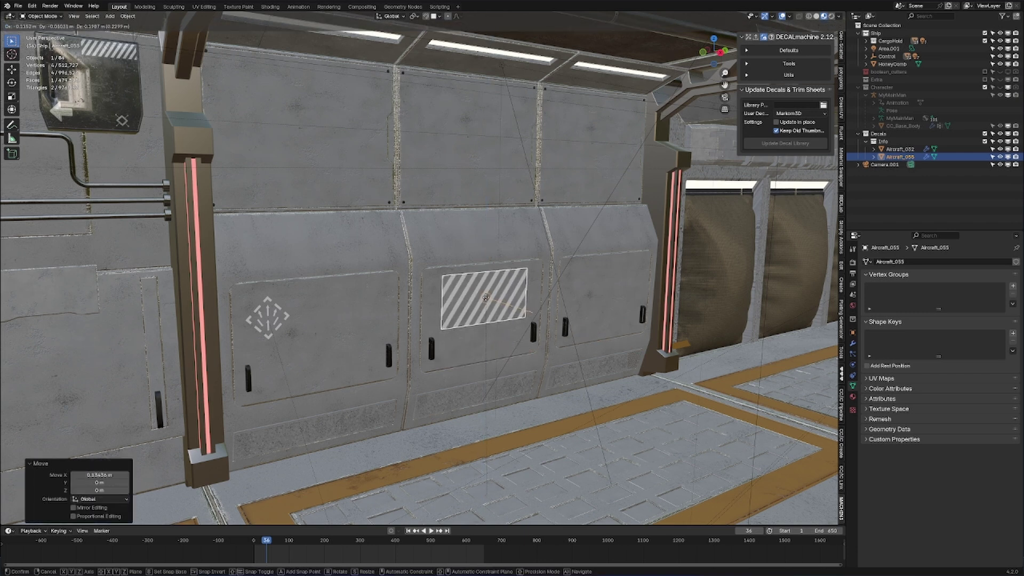
pyautogui.click(547, 299)
# - Insert the Bolt1 decal from the Markom3D library near the first upper wall panel's top right corner, scaled to about 0.31
pyautogui.press('d')
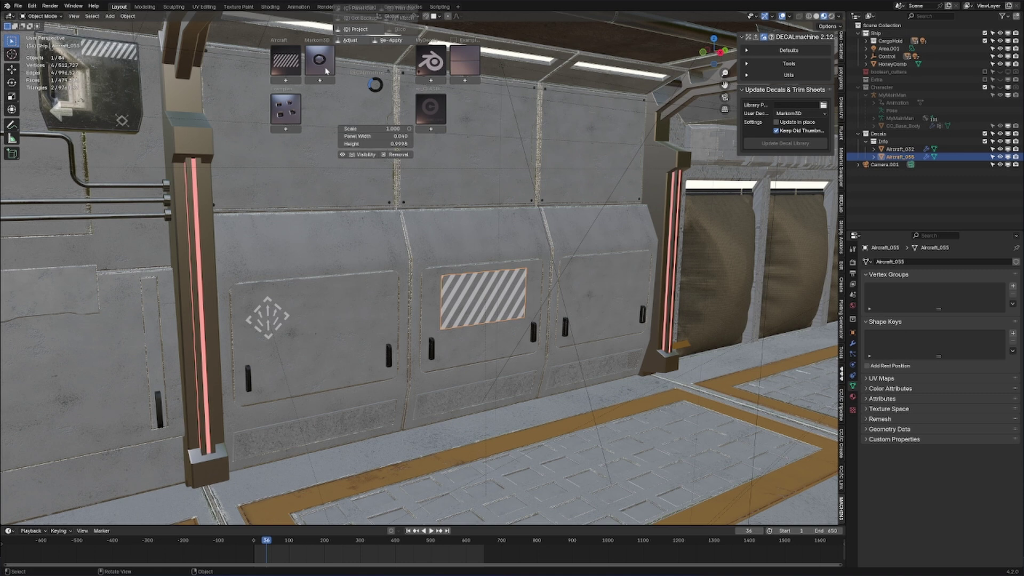
pyautogui.click(320, 60)
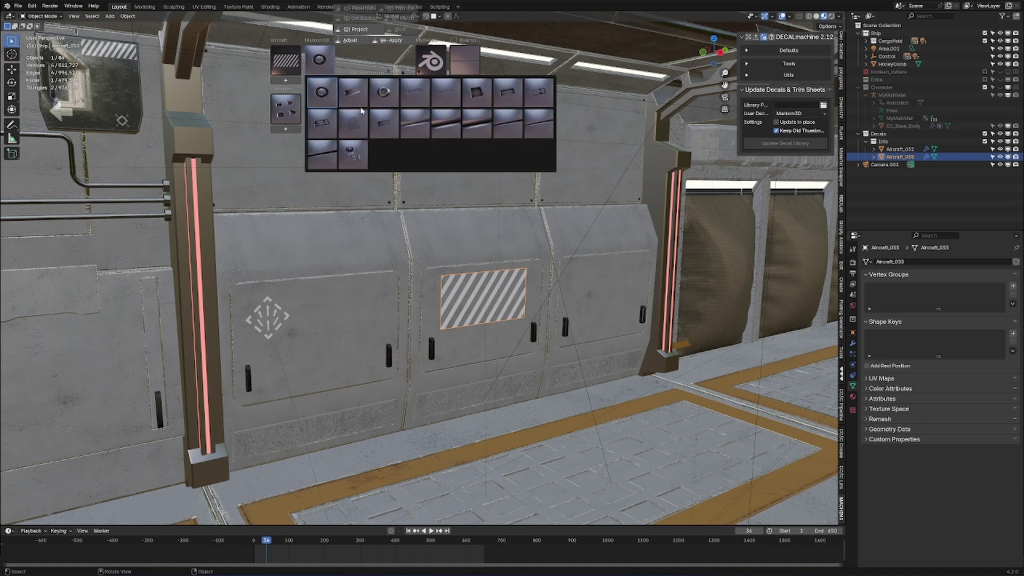
pyautogui.click(354, 91)
pyautogui.press('s')
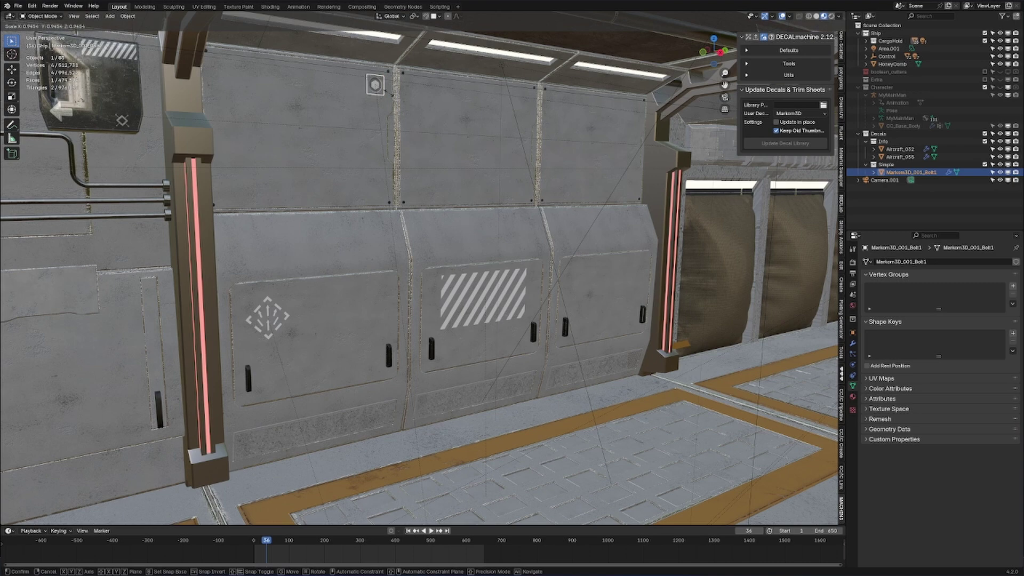
pyautogui.click(384, 94)
# - Duplicate the bolt decal about 1.44 m straight down along Z, near the wall panel's bottom edge
pyautogui.hotkey('shift', 'd')
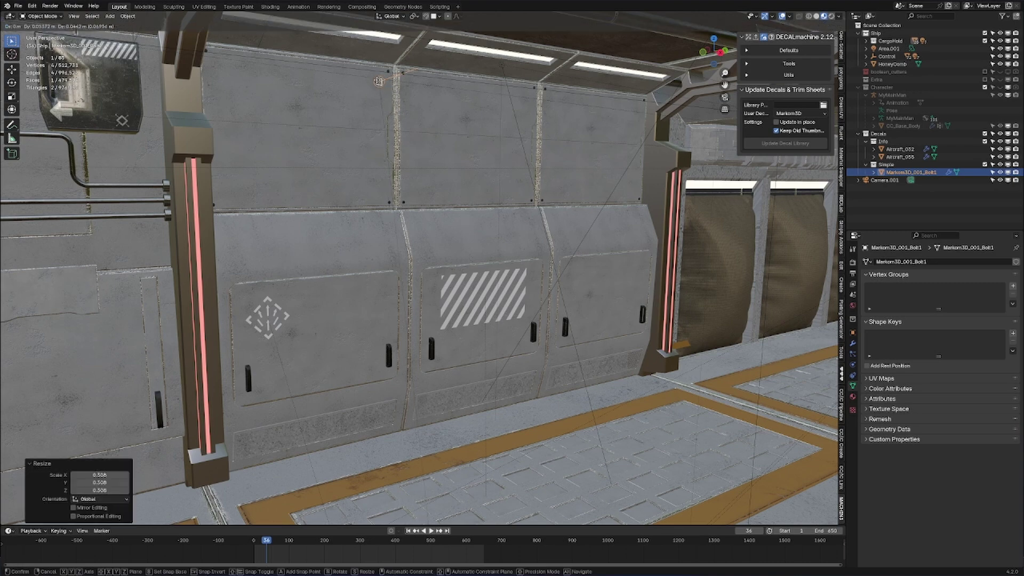
pyautogui.press('z')
pyautogui.click(377, 188)
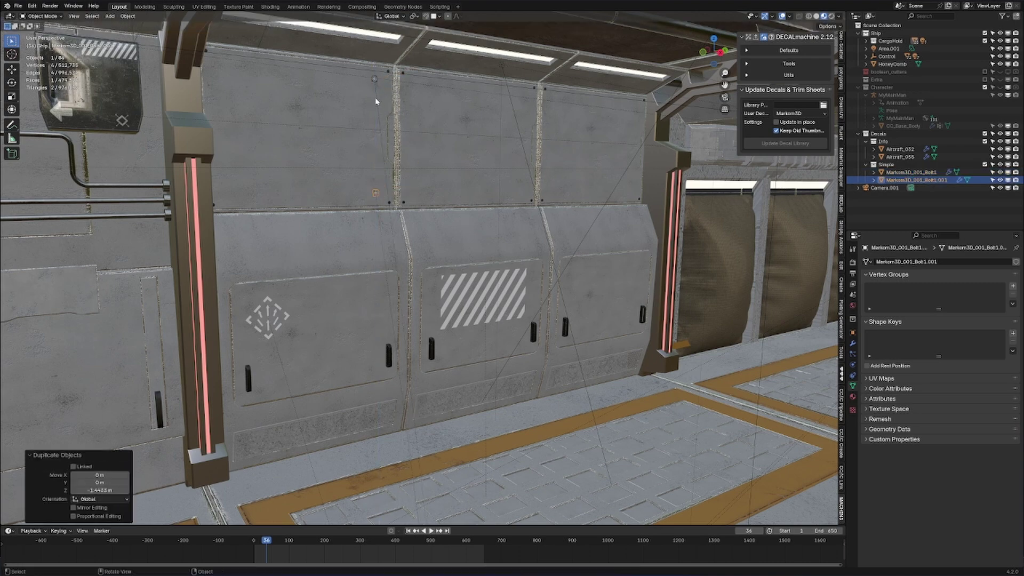
# - Duplicate both bolt decals about 1.94 m along Y to the opposite side of the same wall panel
pyautogui.press('KP_Decimal')
pyautogui.scroll(-8, 303, 185)
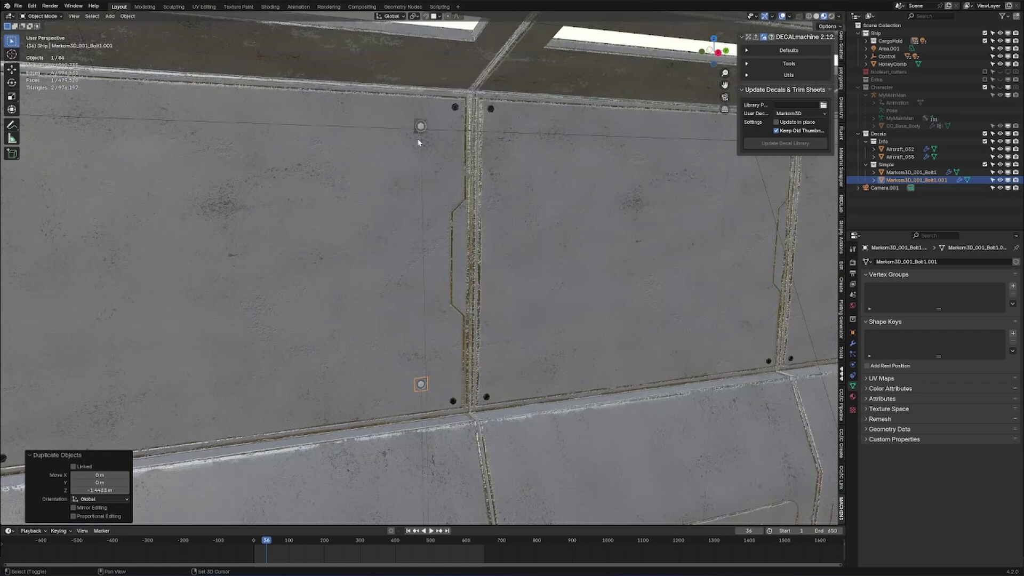
pyautogui.keyDown('shift'); pyautogui.click(430, 156); pyautogui.keyUp('shift')
pyautogui.hotkey('shift', 'd')
pyautogui.press('y')
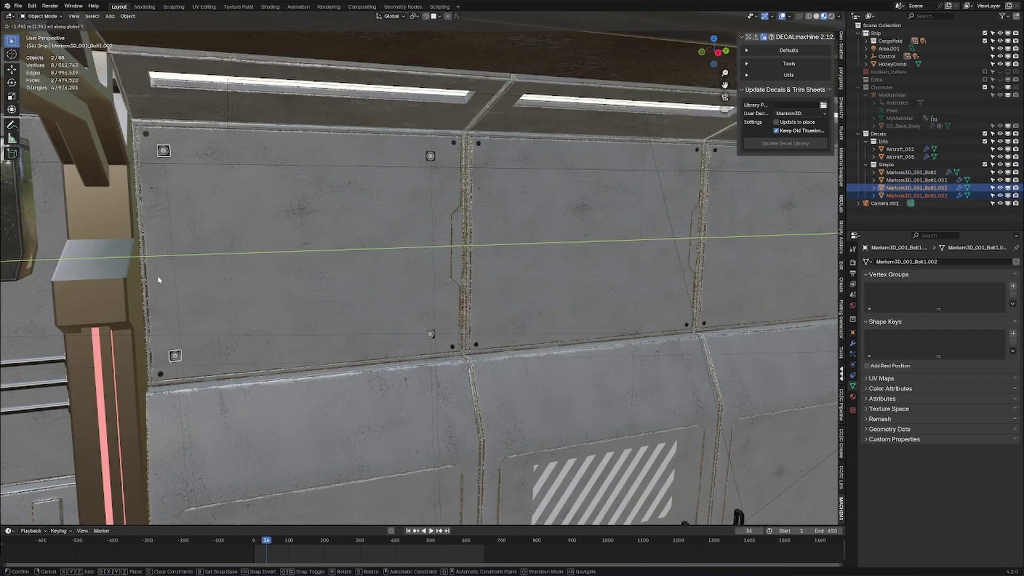
pyautogui.click(158, 280)
# - Select all four bolt decals and, in solid shading, raise their height off the wall with Adjust Decals
pyautogui.keyDown('shift'); pyautogui.click(431, 334); pyautogui.keyUp('shift')
pyautogui.keyDown('shift'); pyautogui.click(432, 157); pyautogui.keyUp('shift')
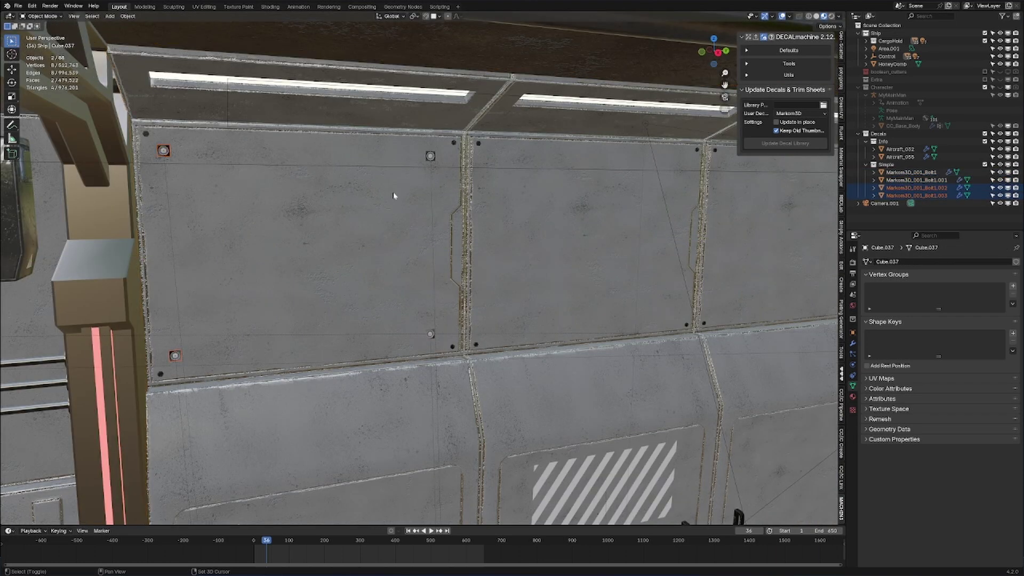
pyautogui.click(429, 158)
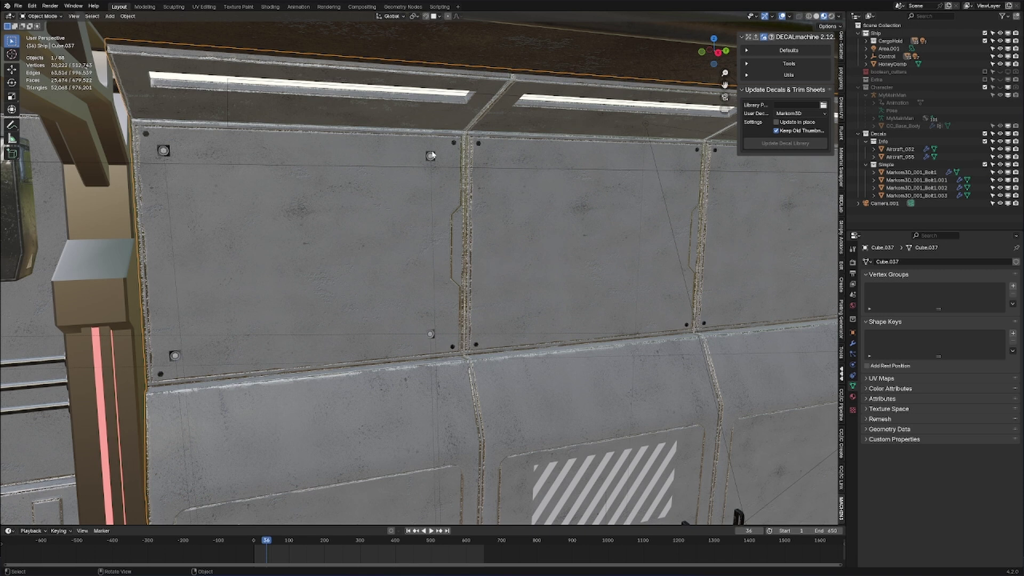
pyautogui.press('z')
pyautogui.click(373, 154)
pyautogui.click(430, 157)
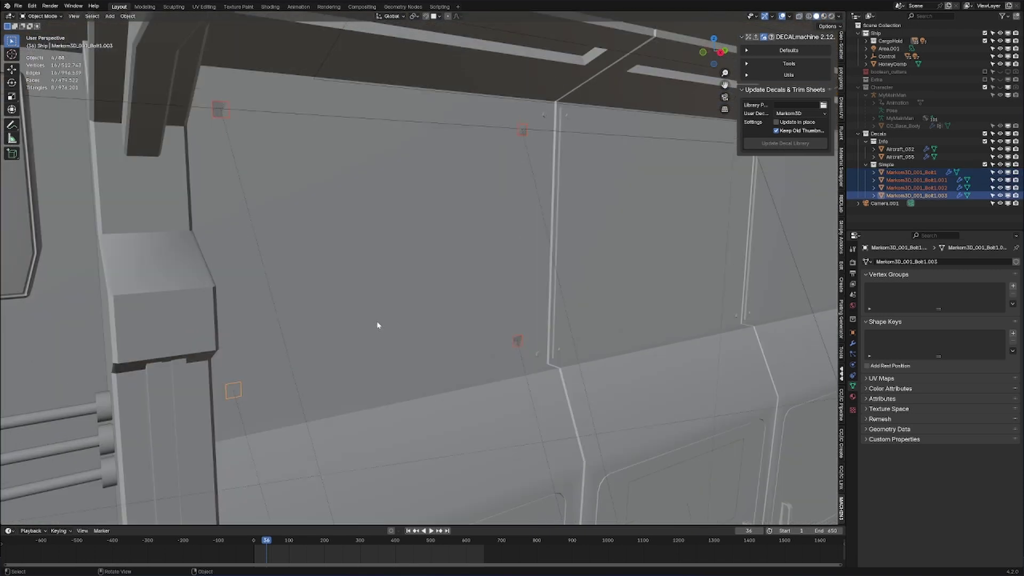
pyautogui.press('d')
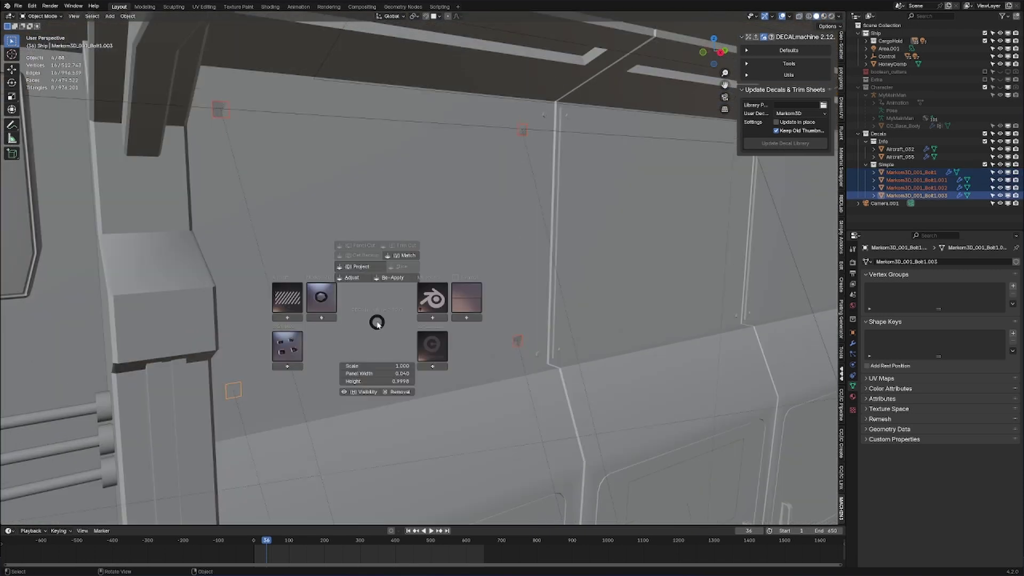
pyautogui.click(352, 277)
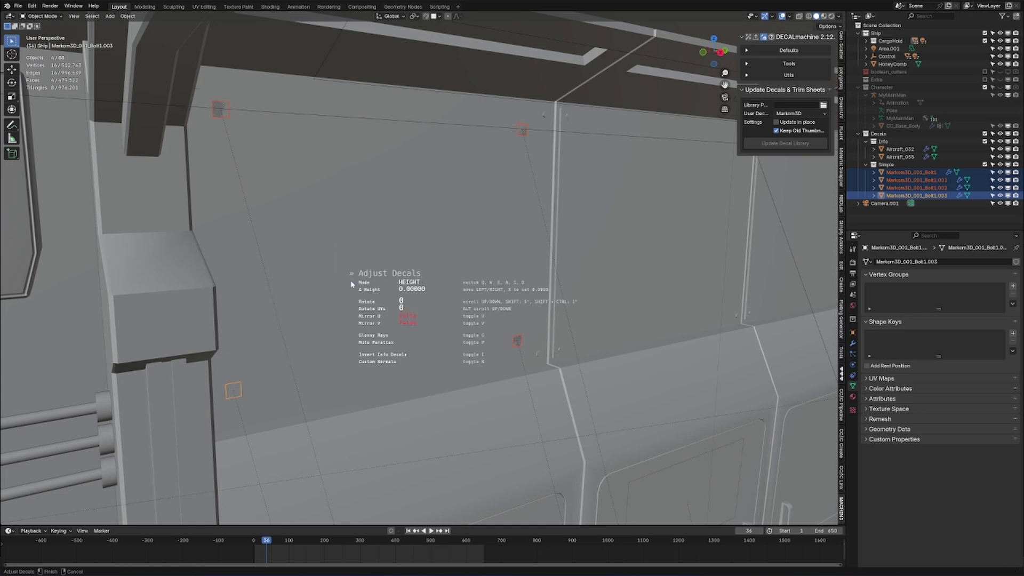
pyautogui.moveTo(353, 304)
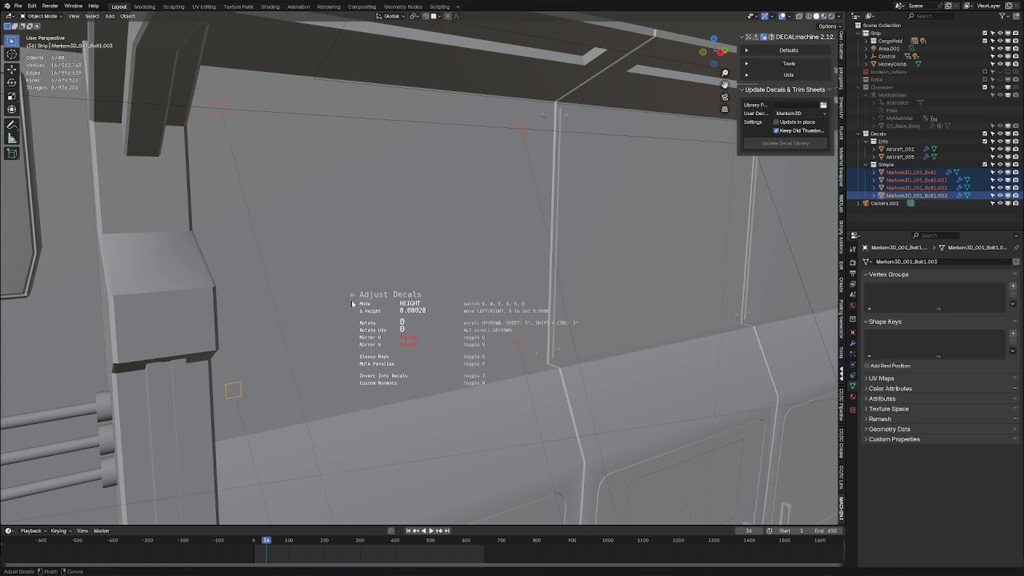
pyautogui.moveTo(477, 380)
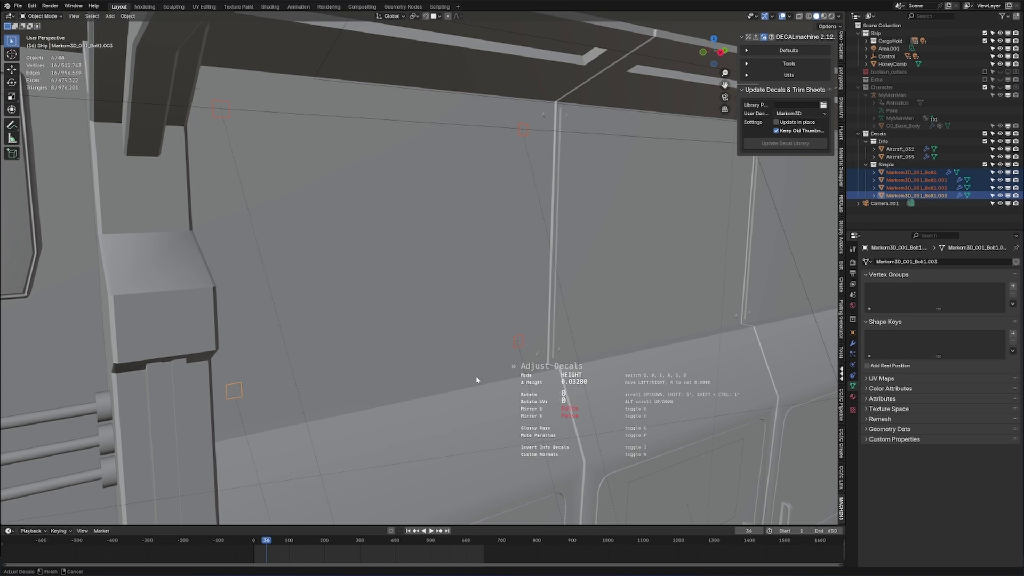
pyautogui.rightClick(703, 240)
# - Return to material preview shading and project the four bolt decals onto the wall panel
pyautogui.click(823, 16)
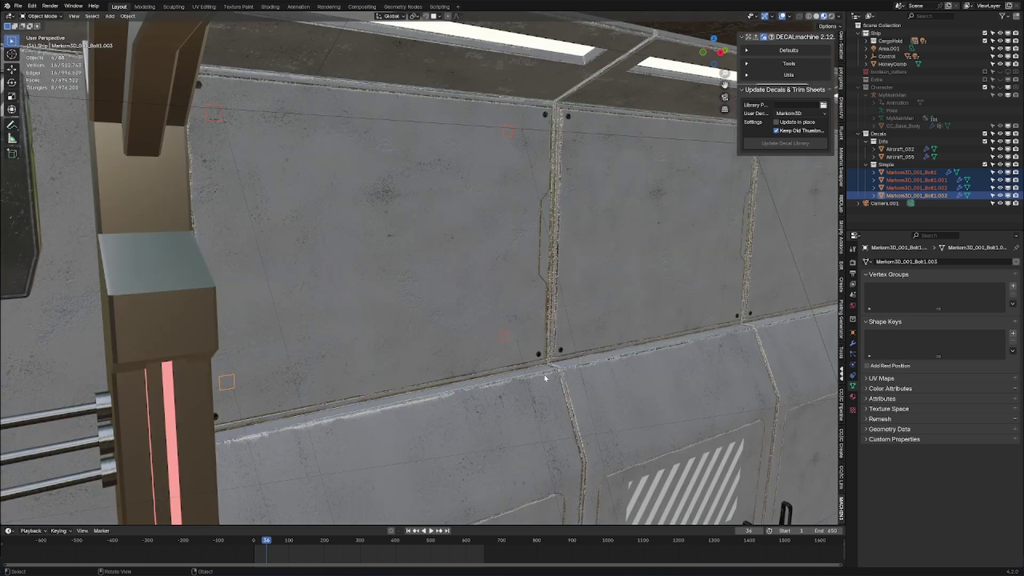
pyautogui.press('d')
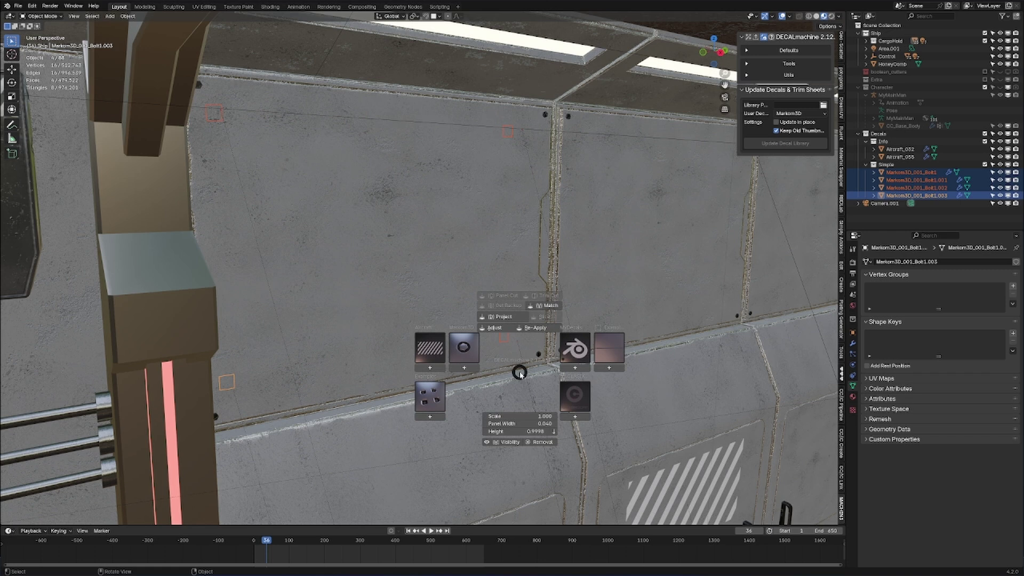
pyautogui.click(504, 317)
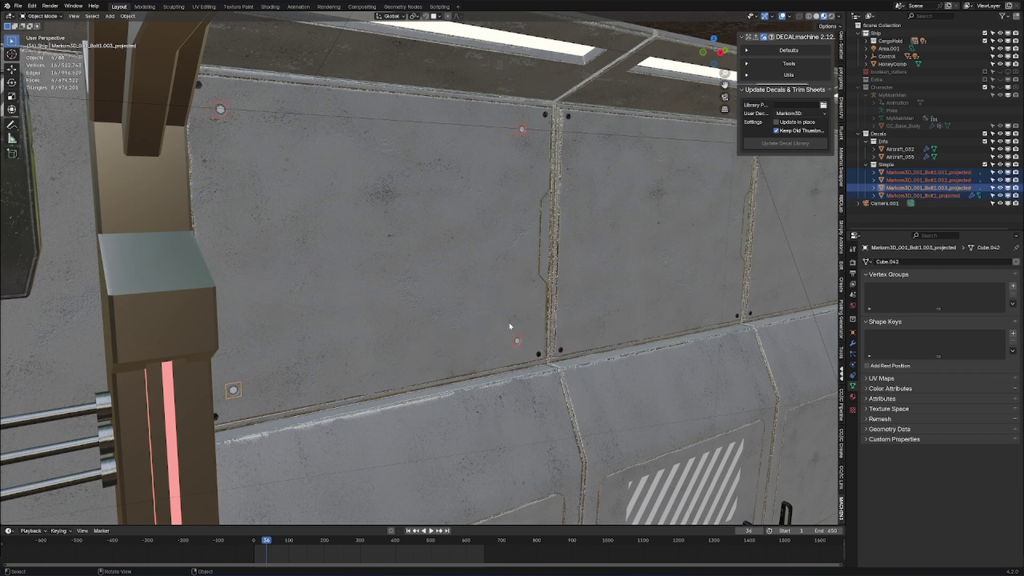
# - Delete the four projected bolt decals from the upper wall panel
pyautogui.click(619, 381)
pyautogui.press('KP_Decimal')
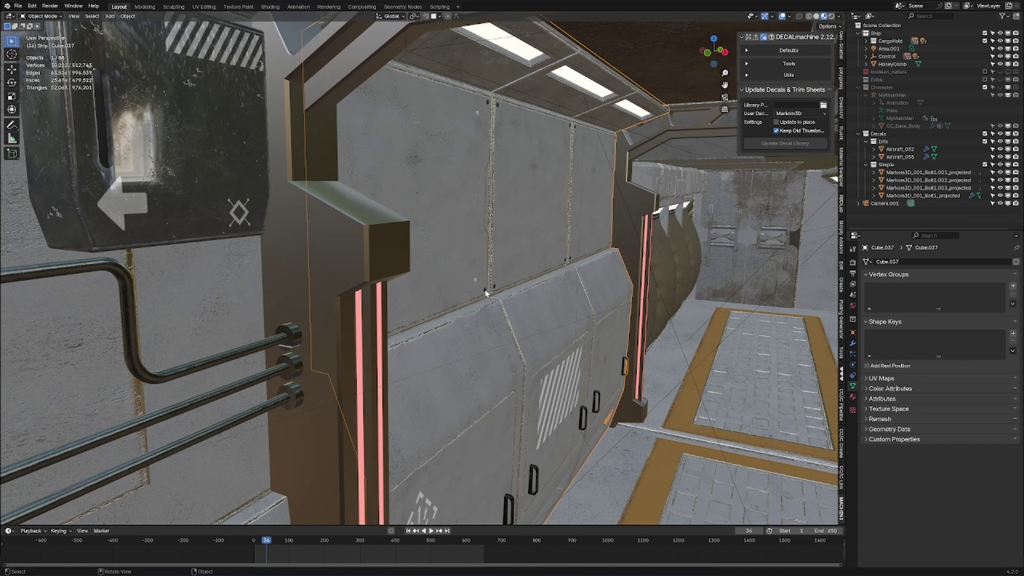
pyautogui.keyDown('shift'); pyautogui.moveTo(516, 110); pyautogui.dragTo(504, 195, button='middle'); pyautogui.keyUp('shift')
pyautogui.moveTo(504, 195); pyautogui.dragTo(448, 195, button='middle')
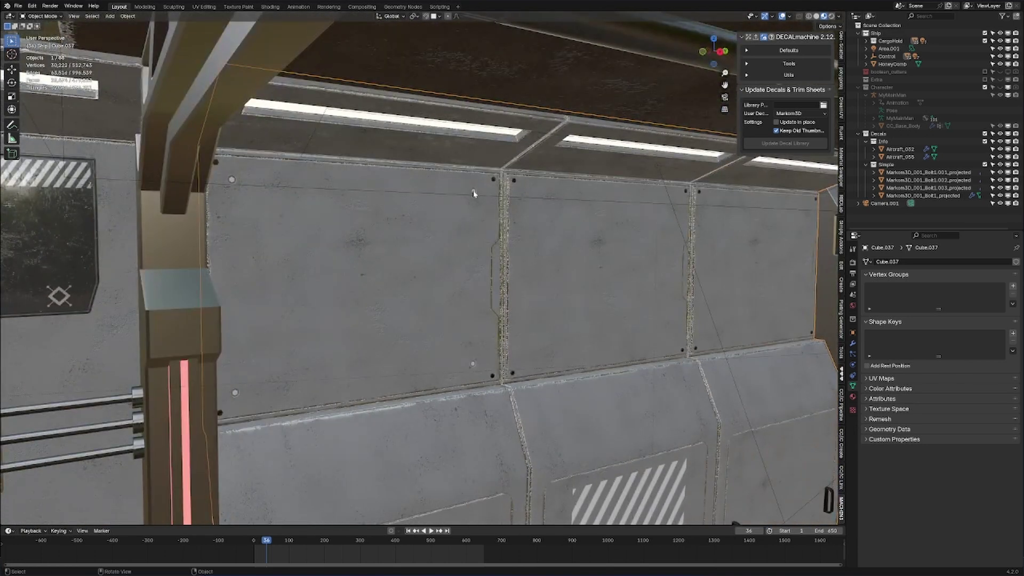
pyautogui.click(474, 192)
pyautogui.press('Delete')
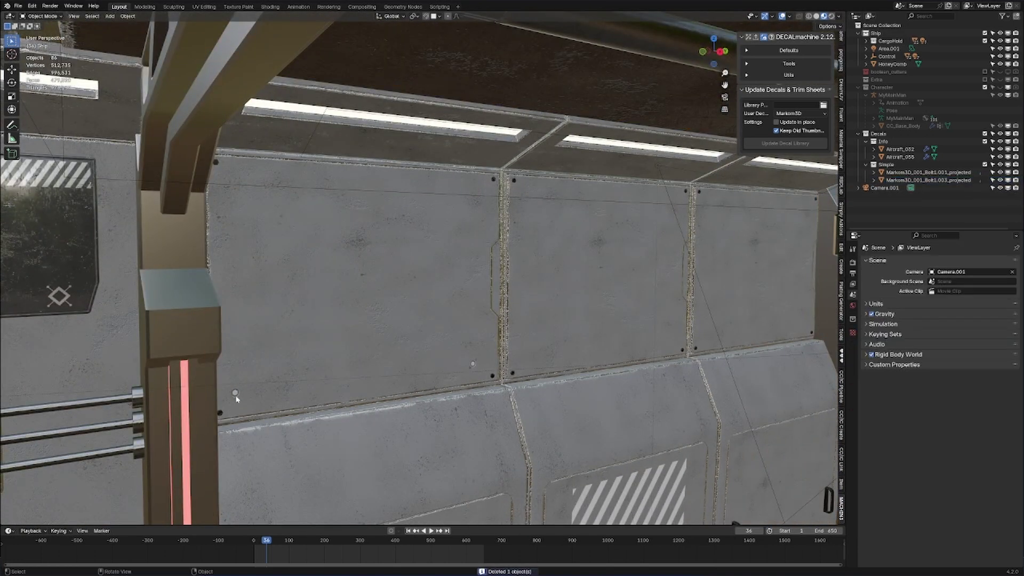
pyautogui.click(472, 365)
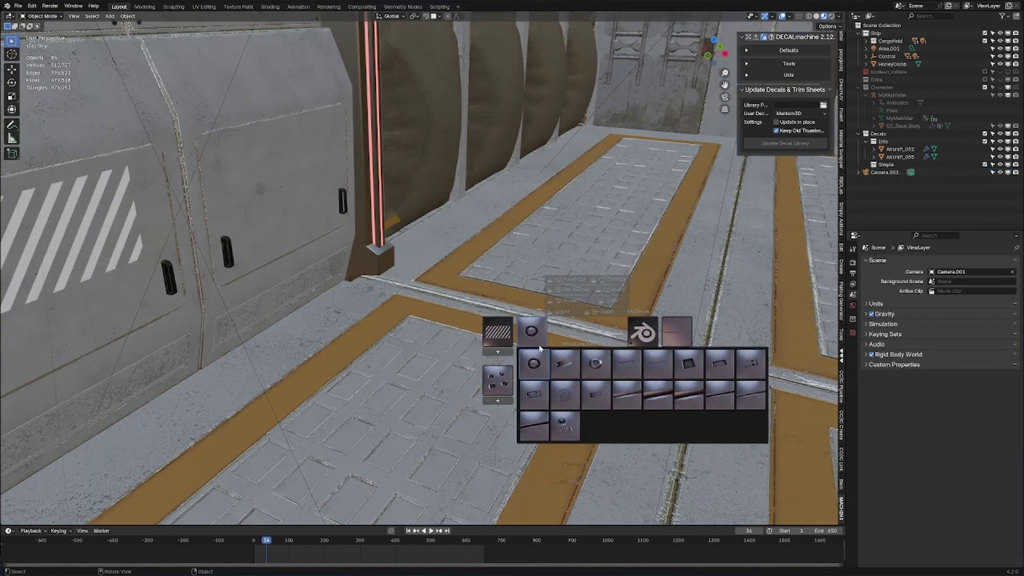
# - Add bolt decals to the corners of a yellow floor frame and MANUAL RELEASE decals at both ends, the second rotated 180° about Z
pyautogui.click(597, 364)
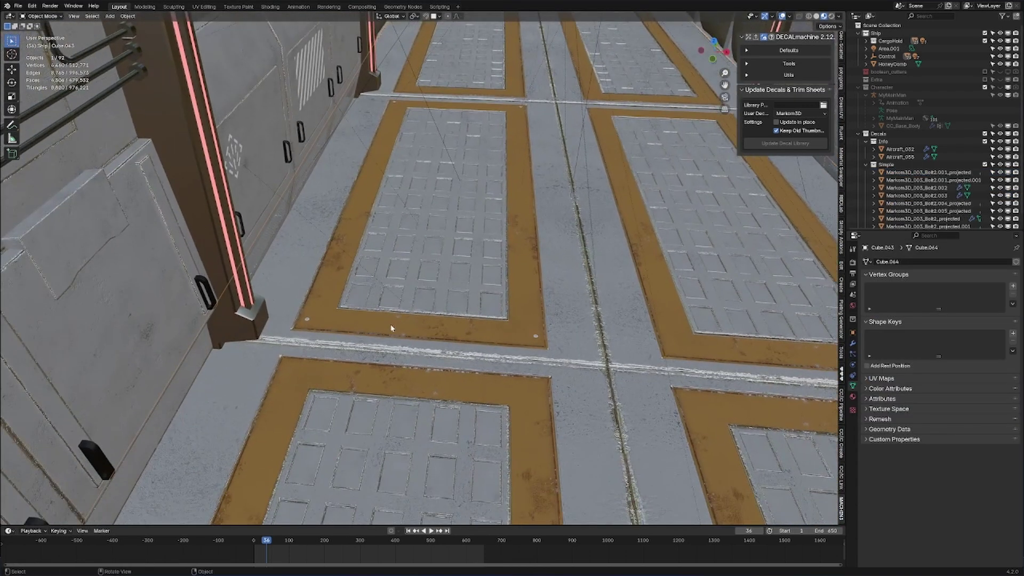
pyautogui.press('d')
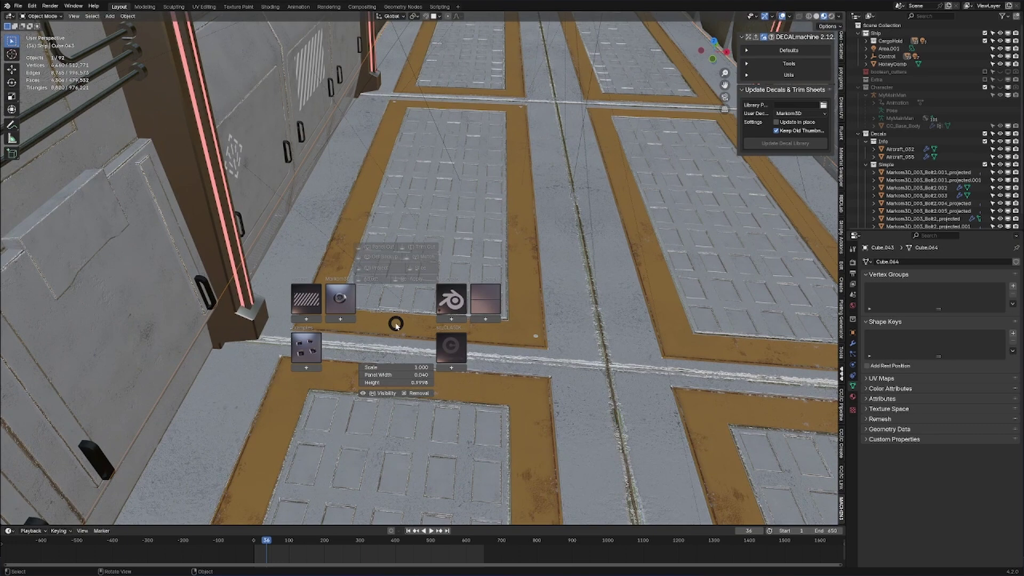
pyautogui.click(299, 310)
pyautogui.click(311, 297)
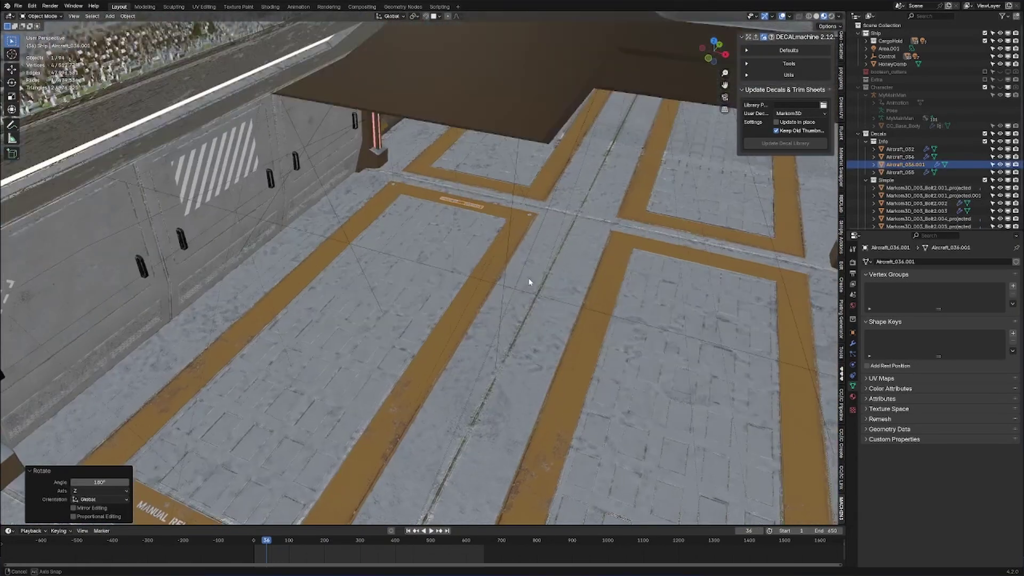
# - Try a diagonal-stripe decal on the floor panel inside the yellow frame, scaled up about 4.5 times, and delete it
pyautogui.moveTo(530, 277); pyautogui.dragTo(393, 288, button='middle')
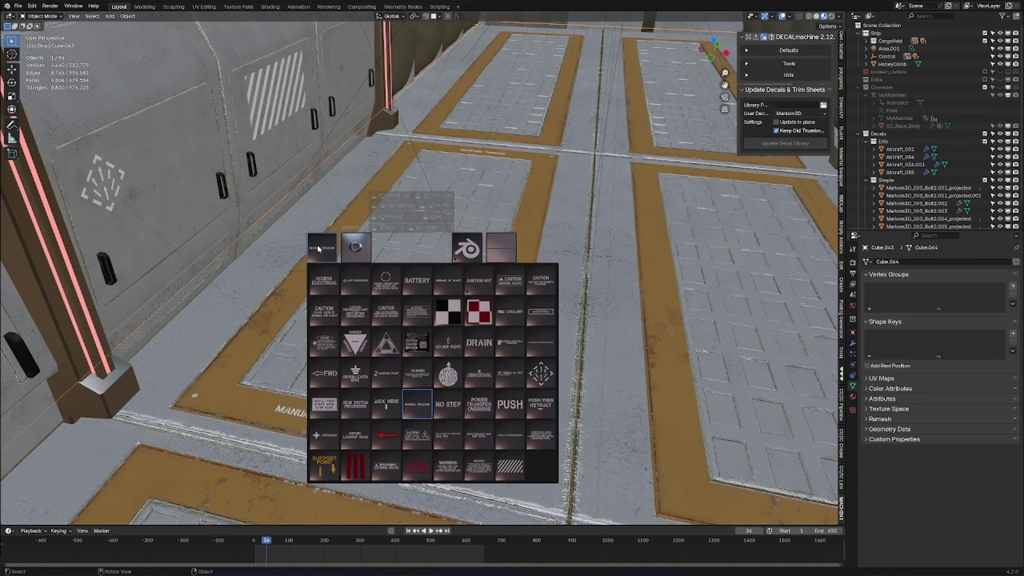
pyautogui.click(418, 290)
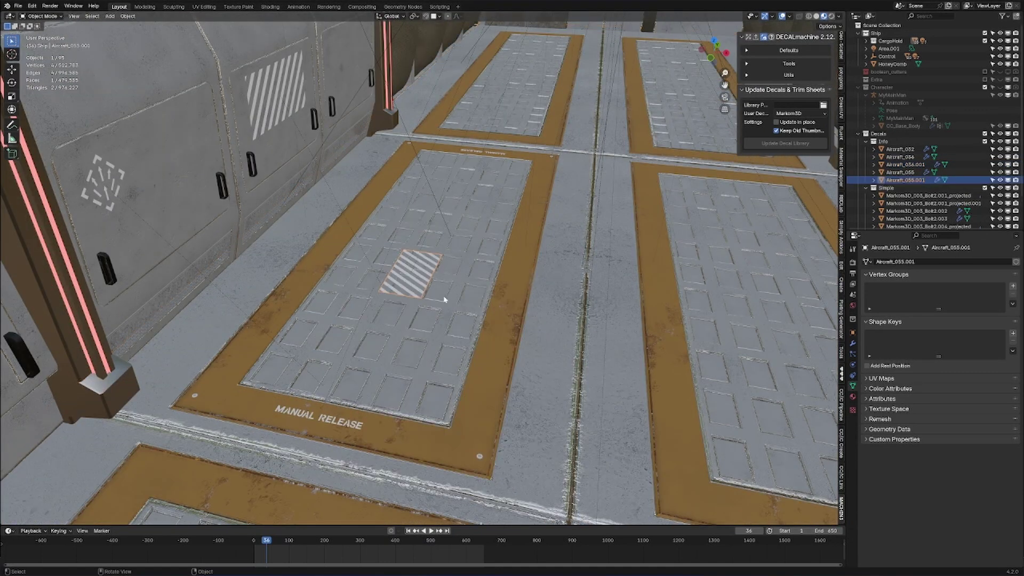
pyautogui.press('s')
pyautogui.click(634, 307)
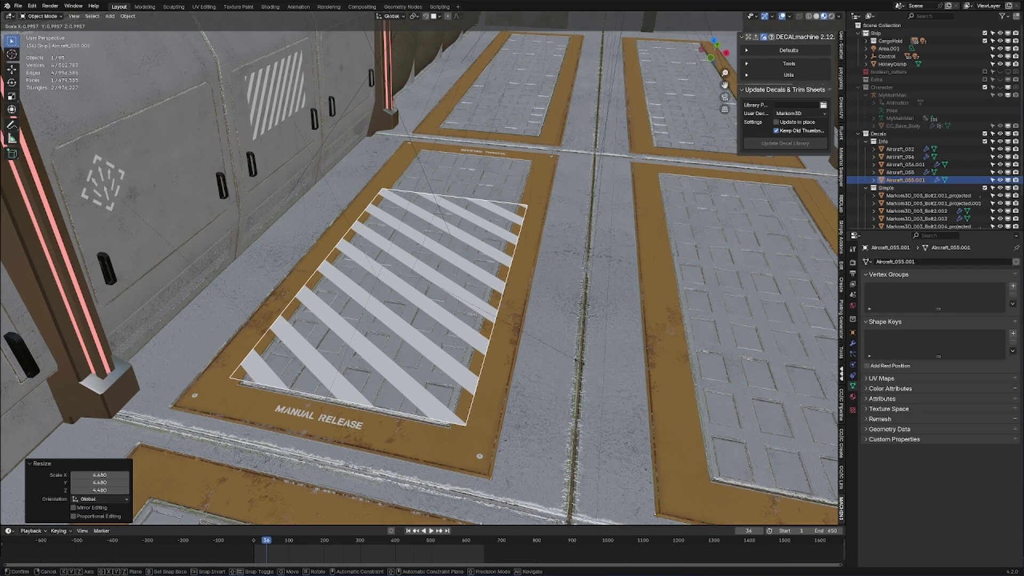
pyautogui.press('s')
pyautogui.press('x')
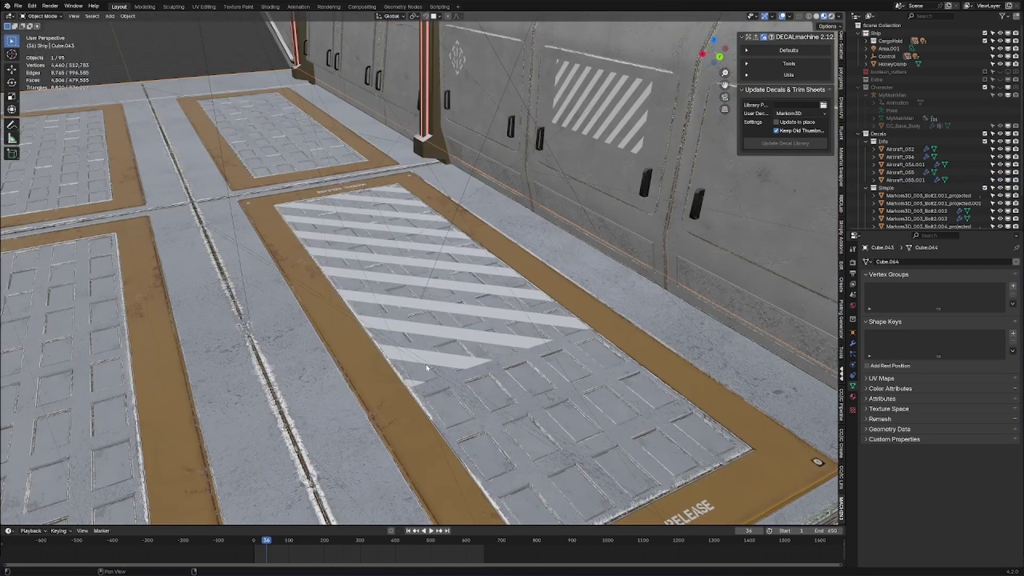
pyautogui.hotkey('shift', 'z')
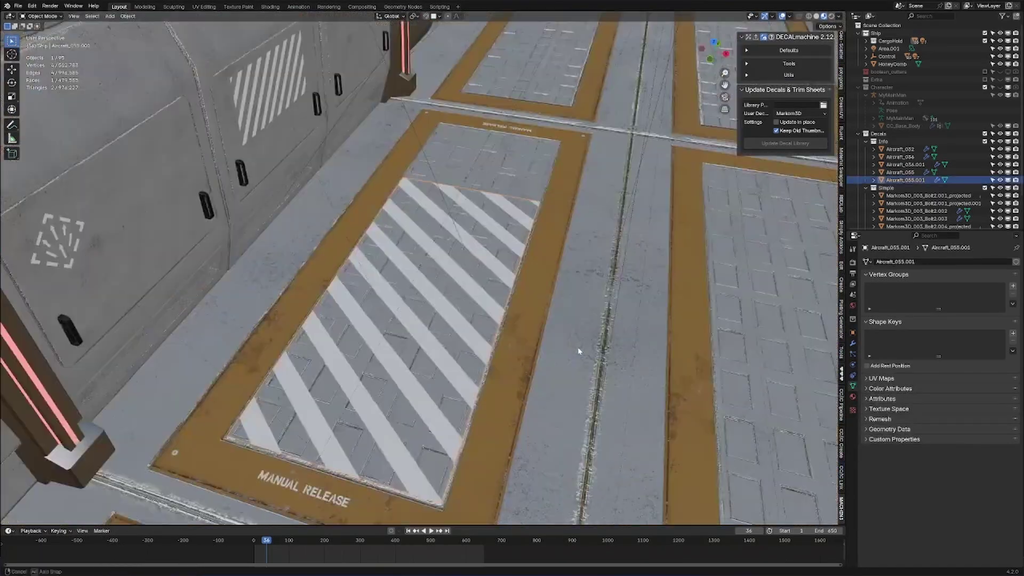
pyautogui.press('Delete')
# - Insert an EXTERNAL POWER RECEPTACLE decal on the long side of the yellow floor frame nearest the centre aisle and scale it by 3.266
pyautogui.moveTo(459, 332); pyautogui.dragTo(513, 386, button='middle')
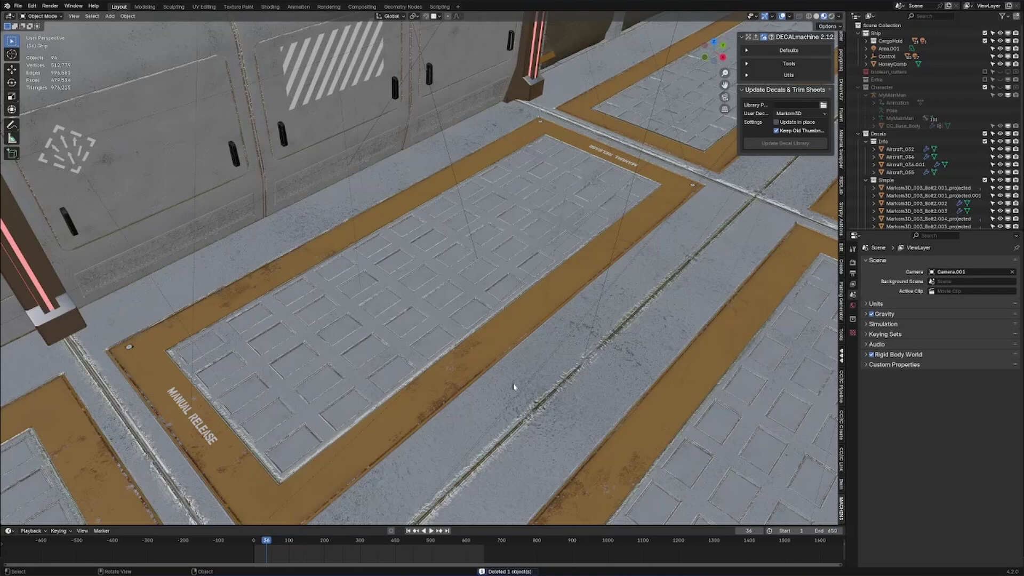
pyautogui.press('d')
pyautogui.click(441, 288)
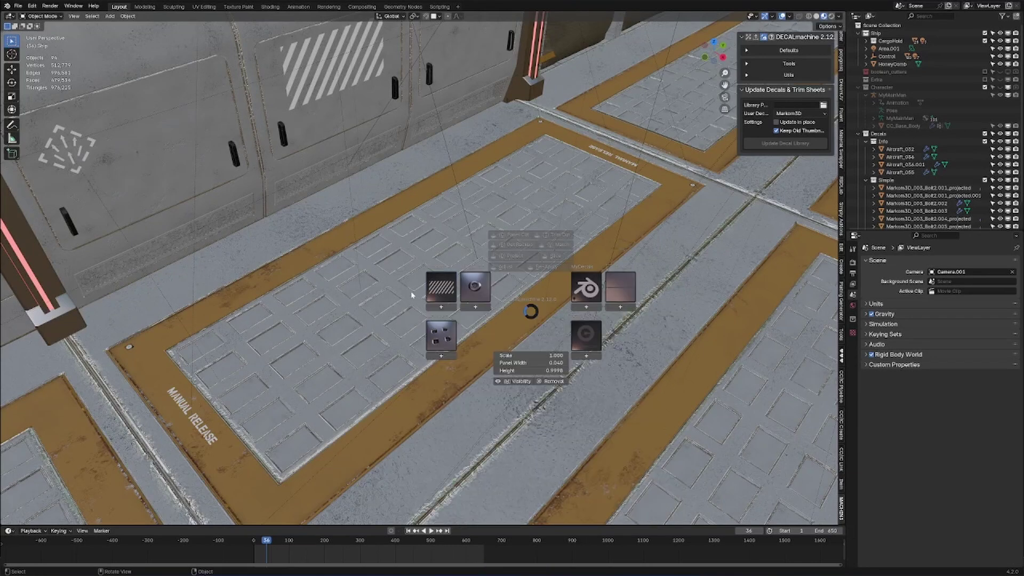
pyautogui.click(441, 288)
pyautogui.click(660, 382)
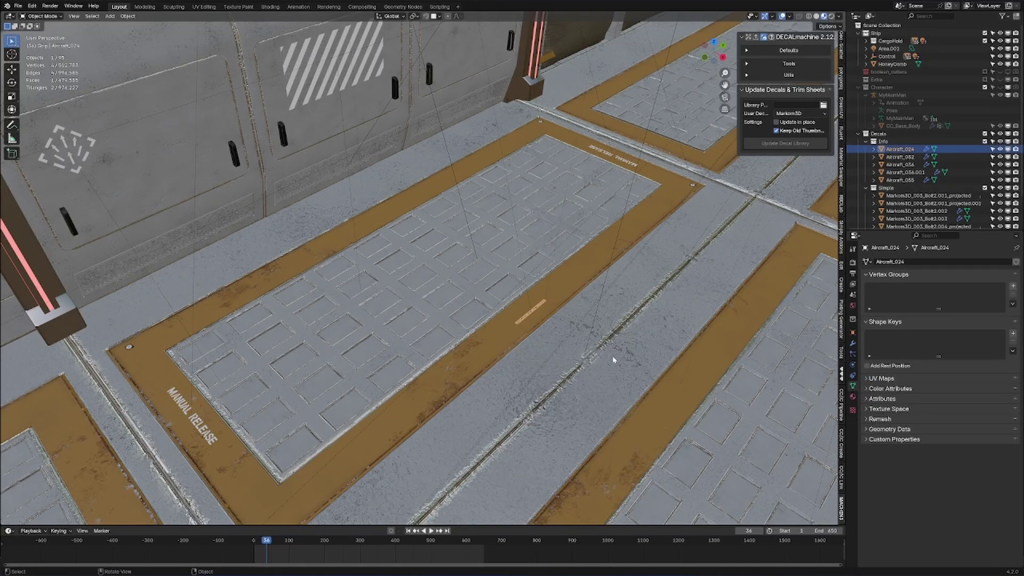
pyautogui.press('s')
pyautogui.click(743, 361)
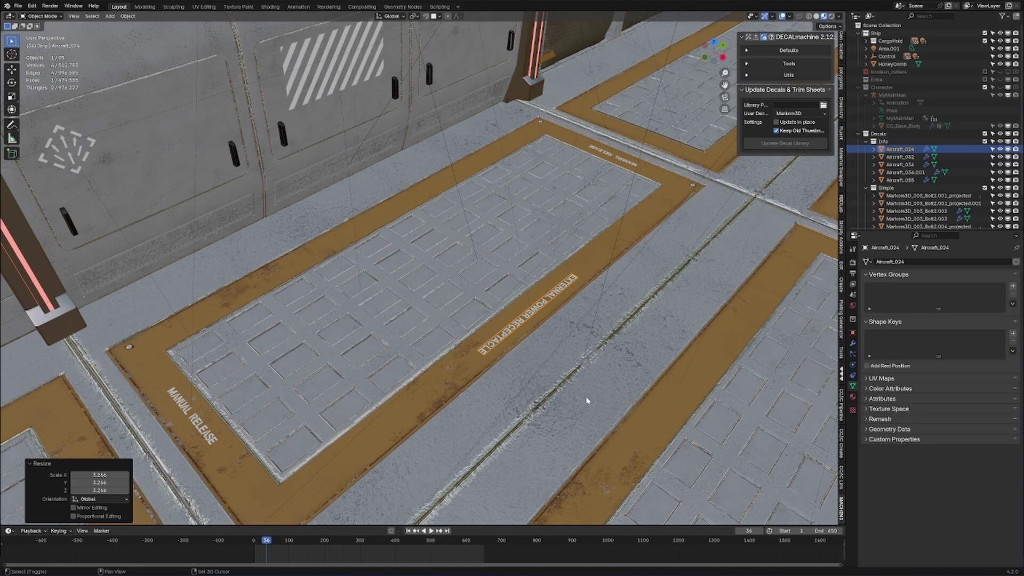
# - Duplicate the EXTERNAL POWER RECEPTACLE decal along X onto the opposite long side of the same floor frame
pyautogui.hotkey('shift', 'd')
pyautogui.press('x')
pyautogui.click(454, 333)
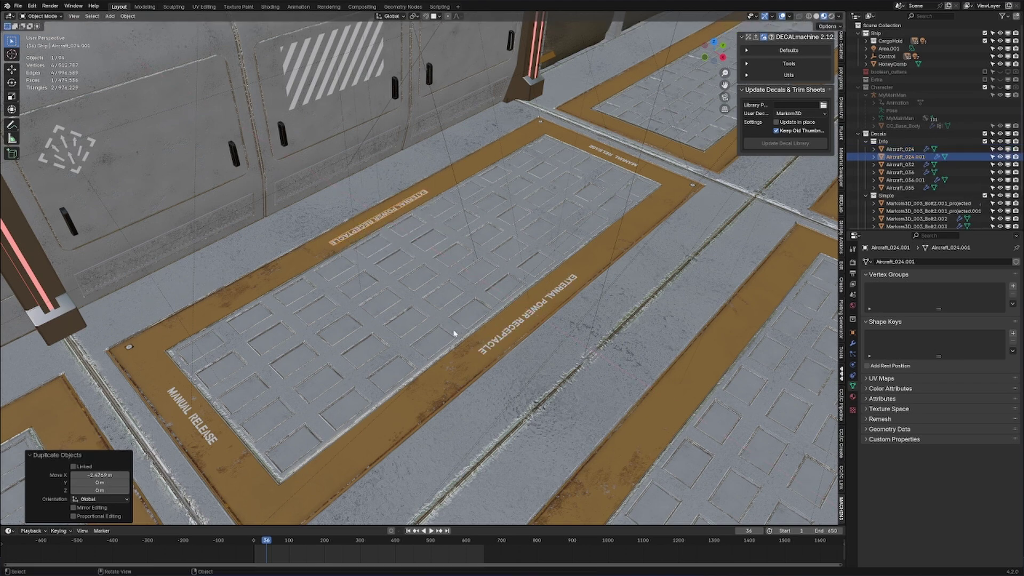
pyautogui.click(453, 334)
pyautogui.moveTo(454, 333); pyautogui.dragTo(453, 302, button='middle')
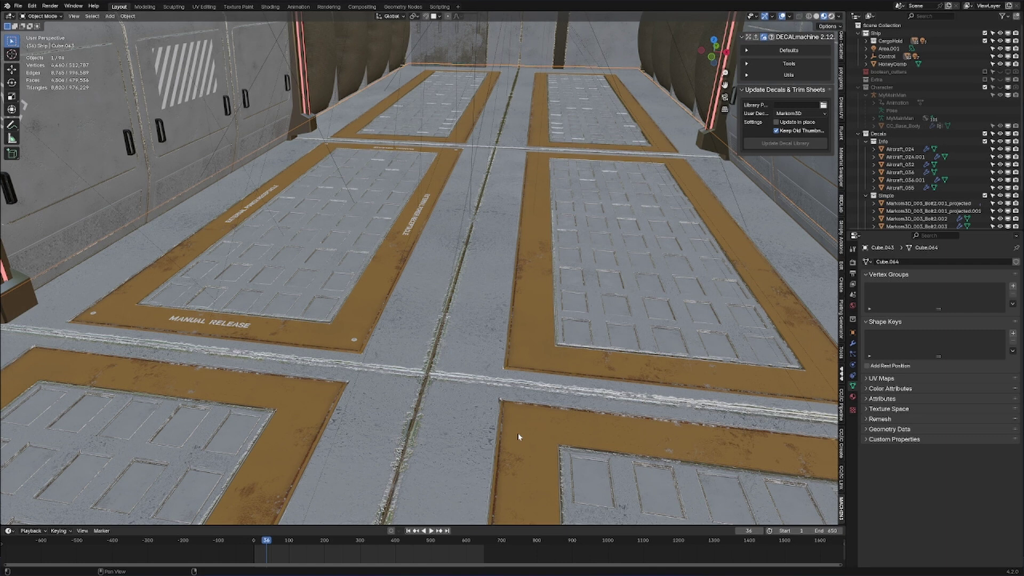
# - Switch the viewport to solid shading and examine the corridor's camera render in a repositioned render window
pyautogui.press('z')
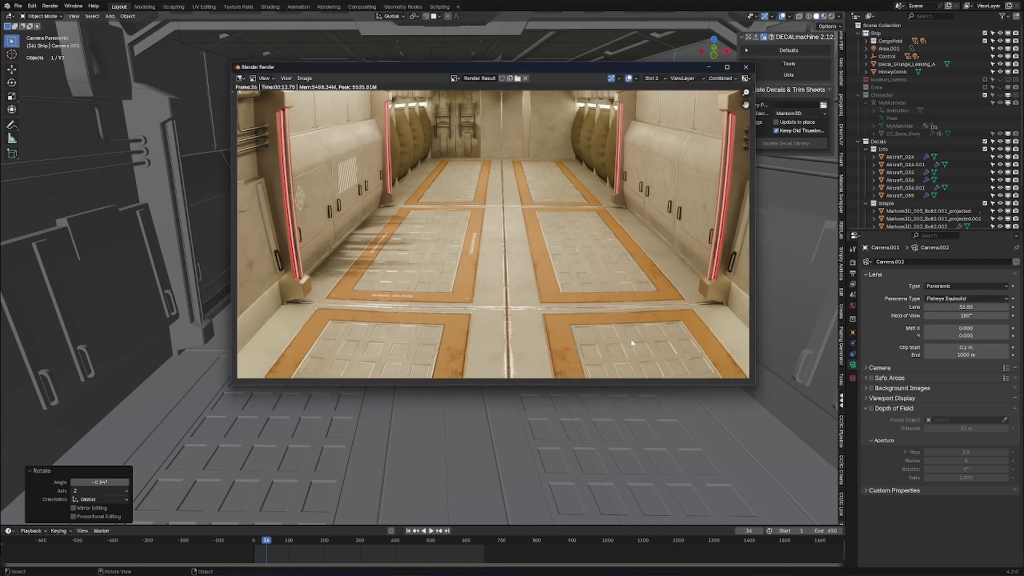
pyautogui.moveTo(584, 70); pyautogui.dragTo(578, 91)
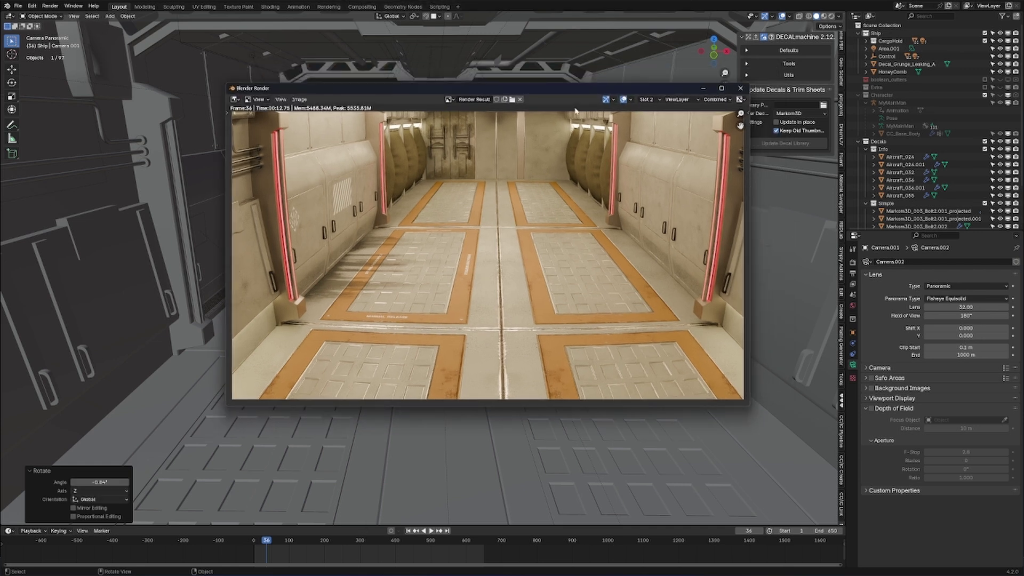